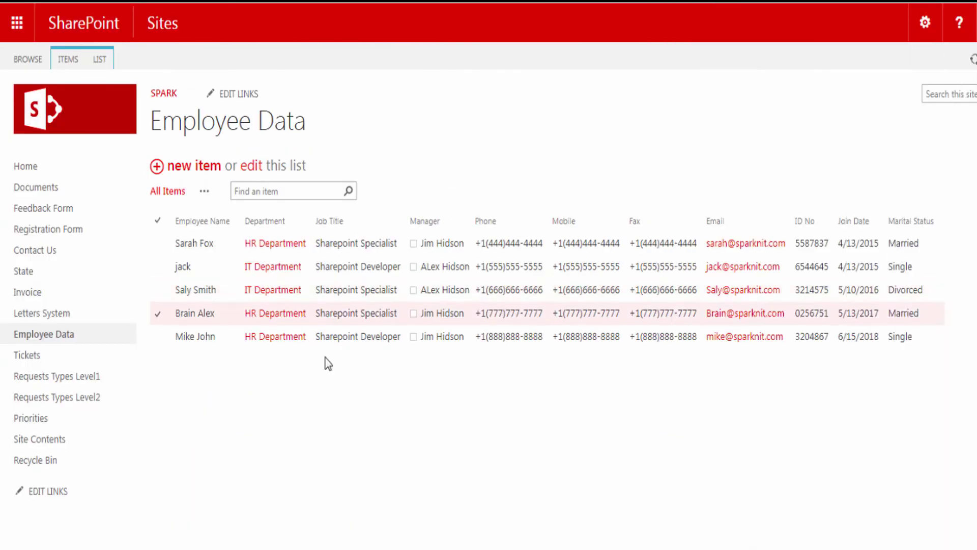
left_click(254, 345)
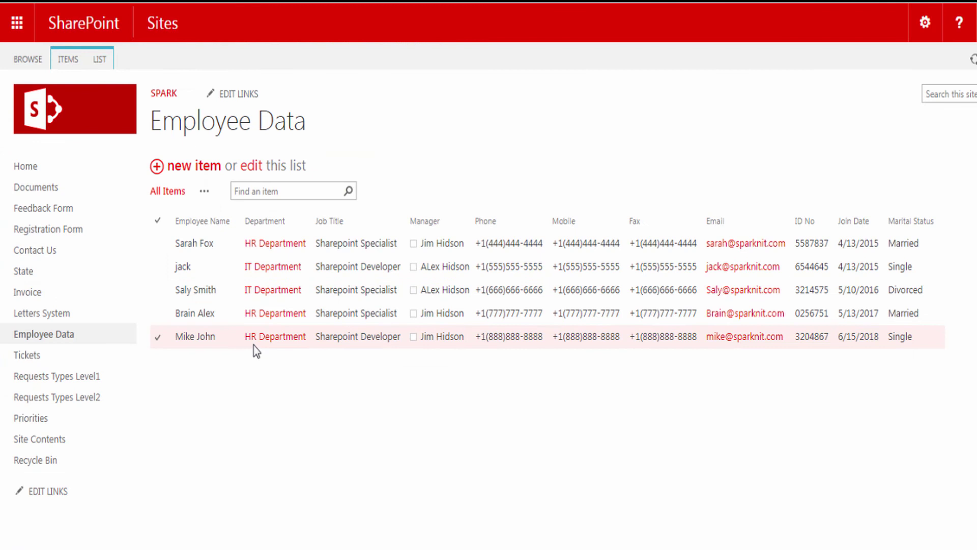
left_click(158, 290)
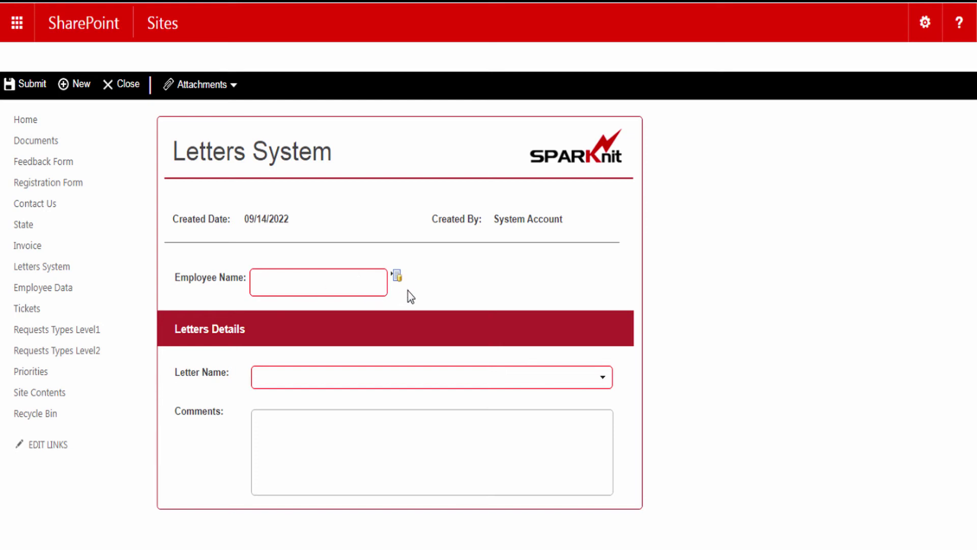
- Search for employees whose Employee Name matches "s" in the form's employee lookup and sort the results by Employee Name
left_click(399, 280)
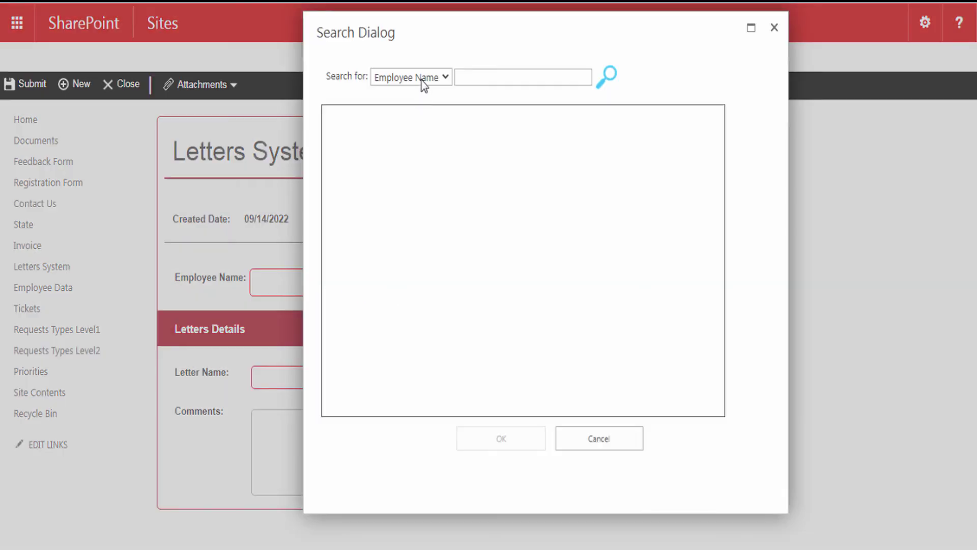
left_click(421, 78)
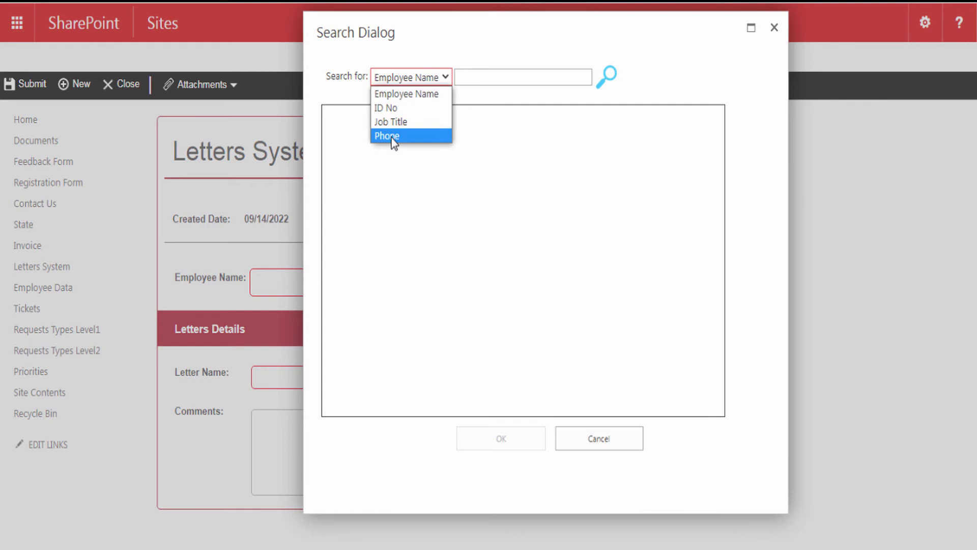
left_click(420, 94)
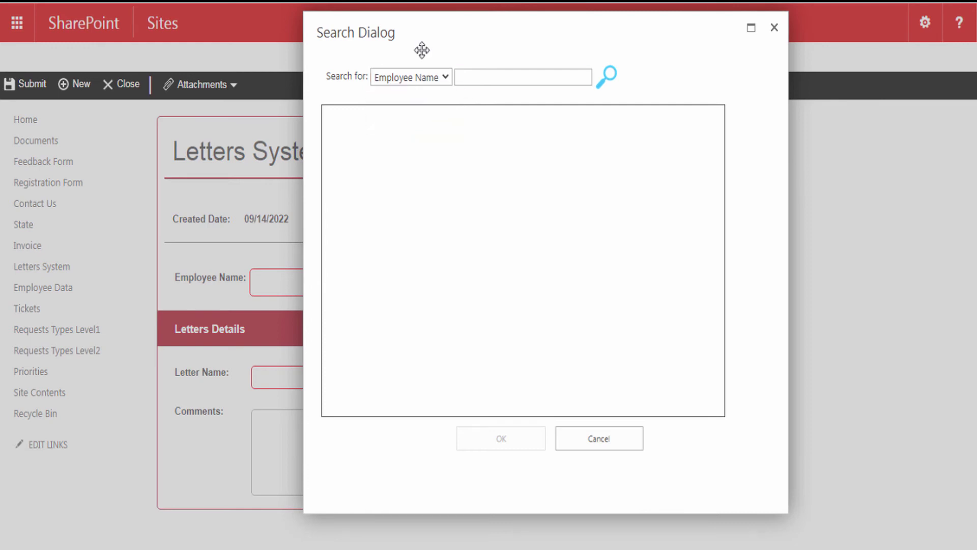
left_click(468, 76)
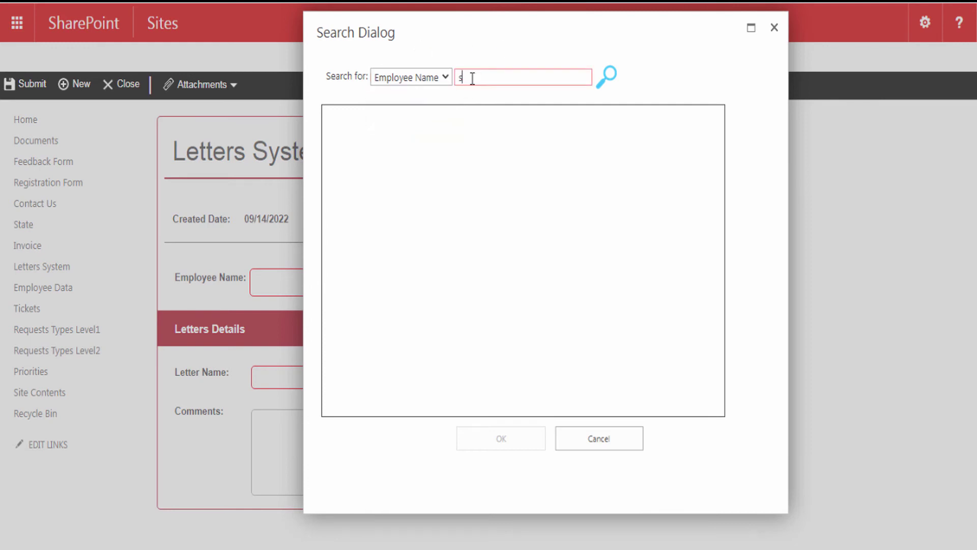
type("s")
left_click(608, 74)
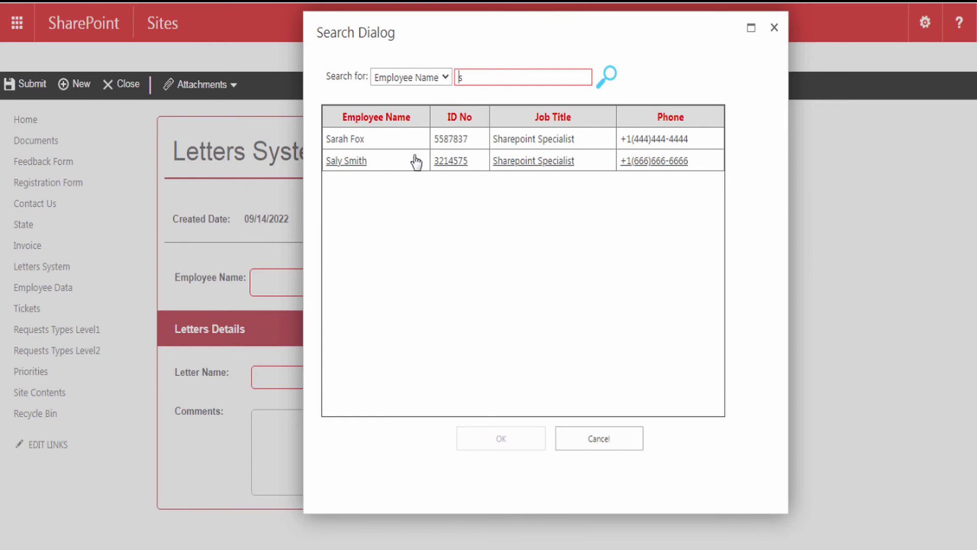
left_click(392, 120)
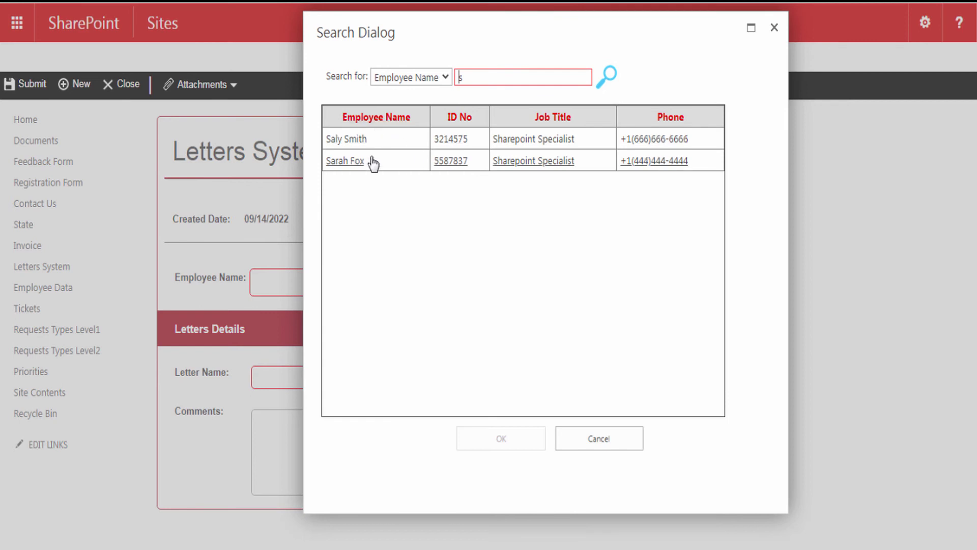
- Fill the Employee Name field with the employee in the second result row and open the linked employee record
left_click(344, 167)
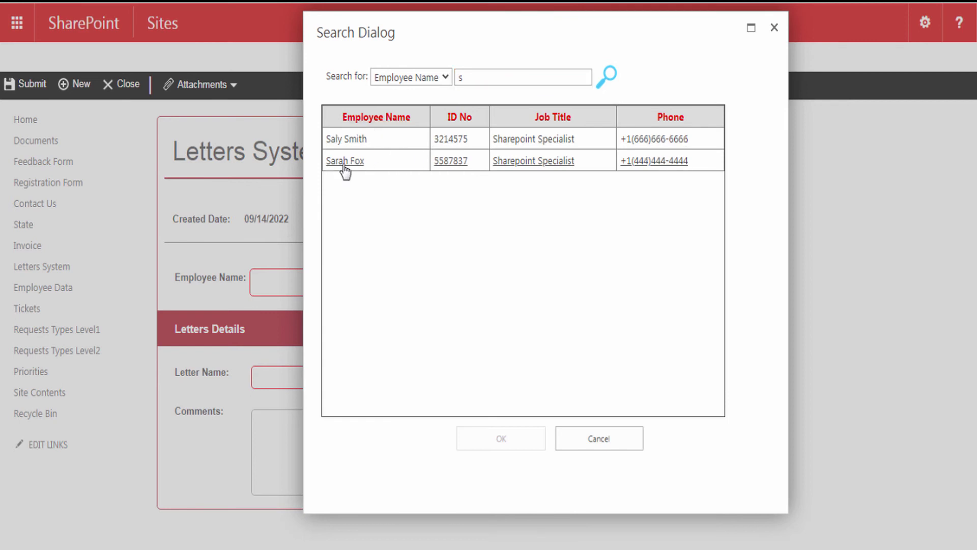
left_click(482, 438)
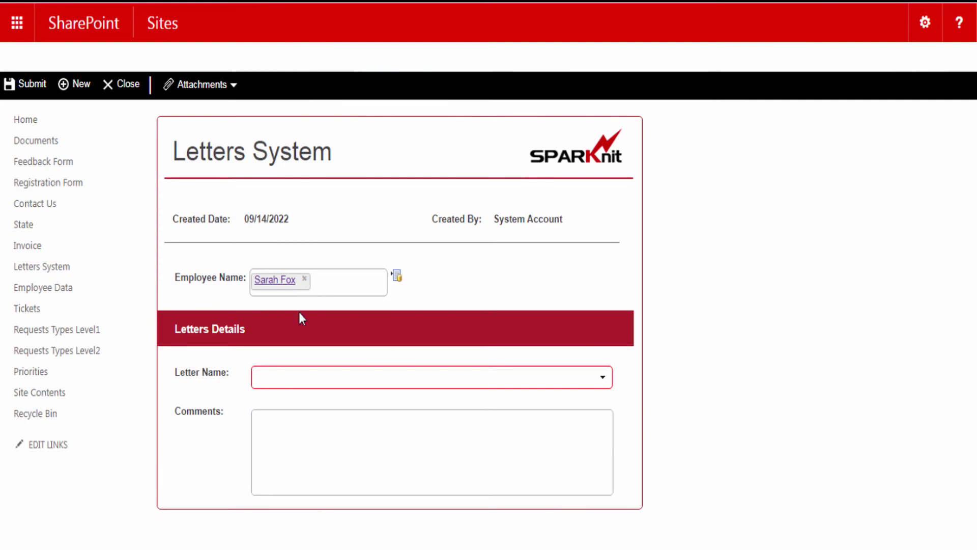
left_click(280, 281)
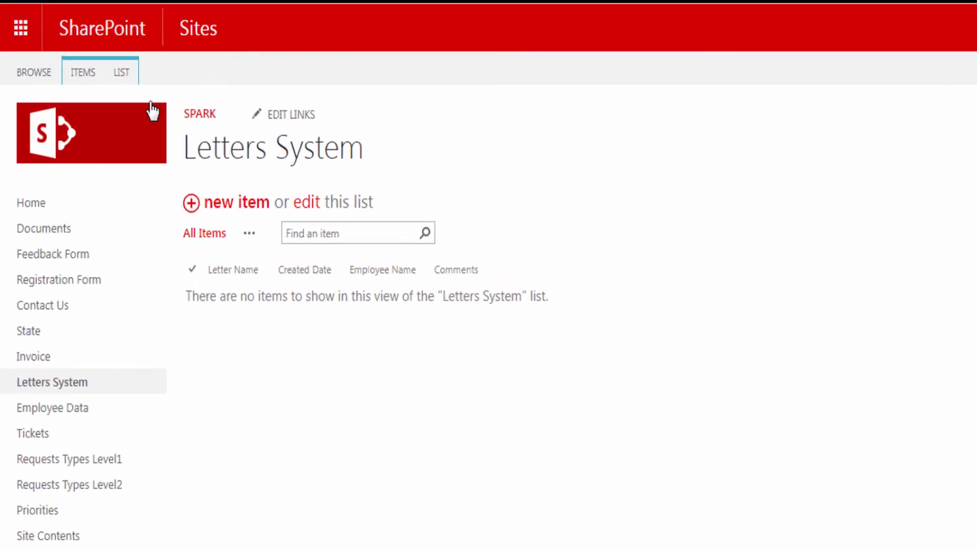
- Open the Letters System list's form in SPARK Forms Builder
left_click(122, 73)
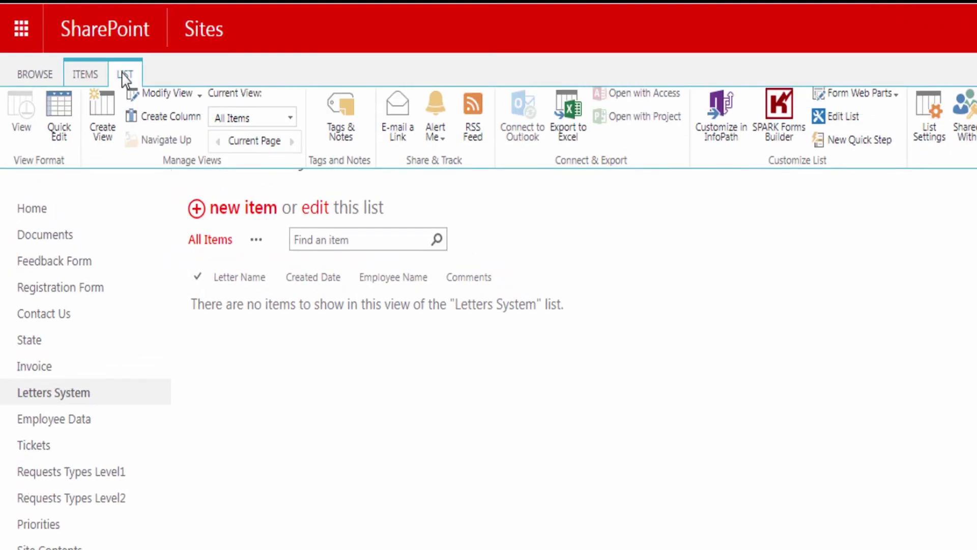
left_click(780, 120)
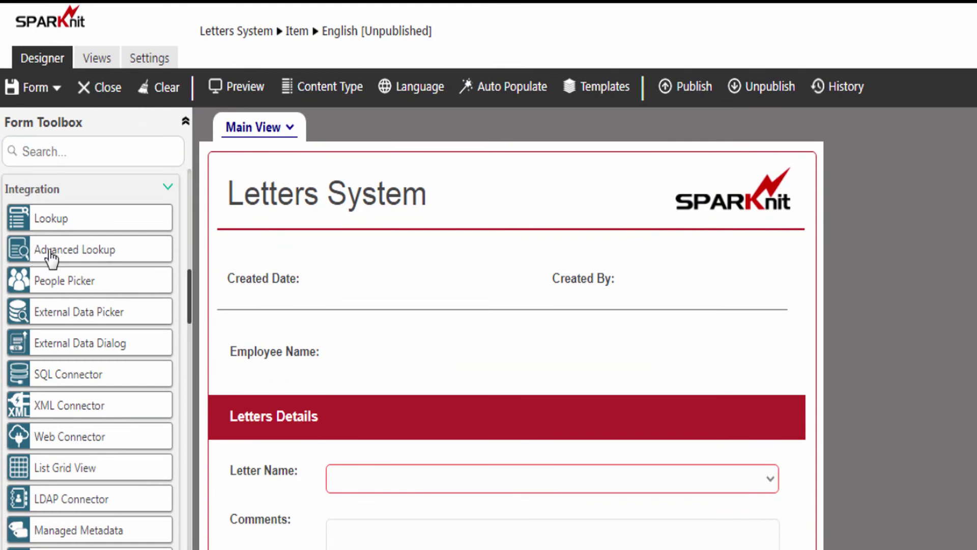
- Place an Advanced Lookup control beside the Employee Name label and set its ID to AdvancedLookupEmployee
left_click_drag(51, 258, 413, 363)
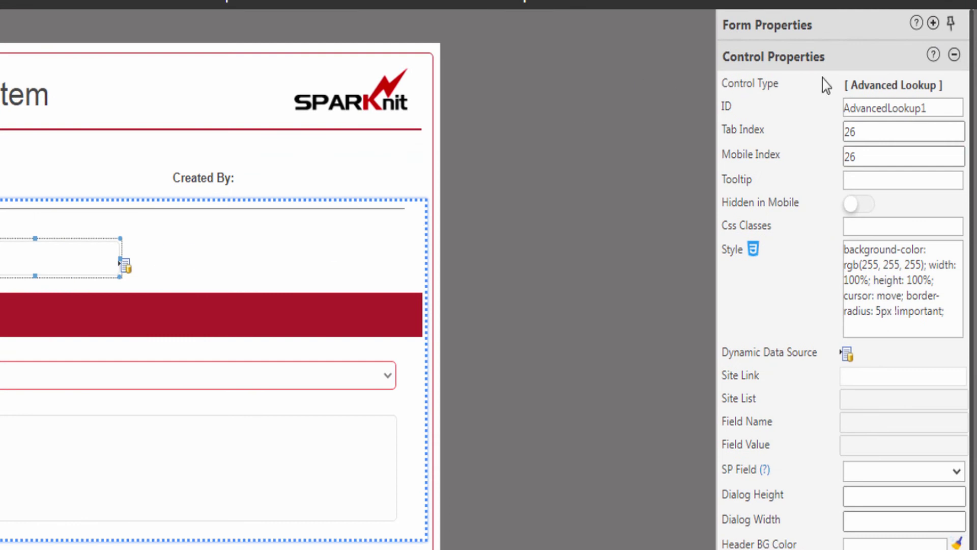
left_click_drag(933, 108, 844, 117)
type("AdvancedLookupEmployee")
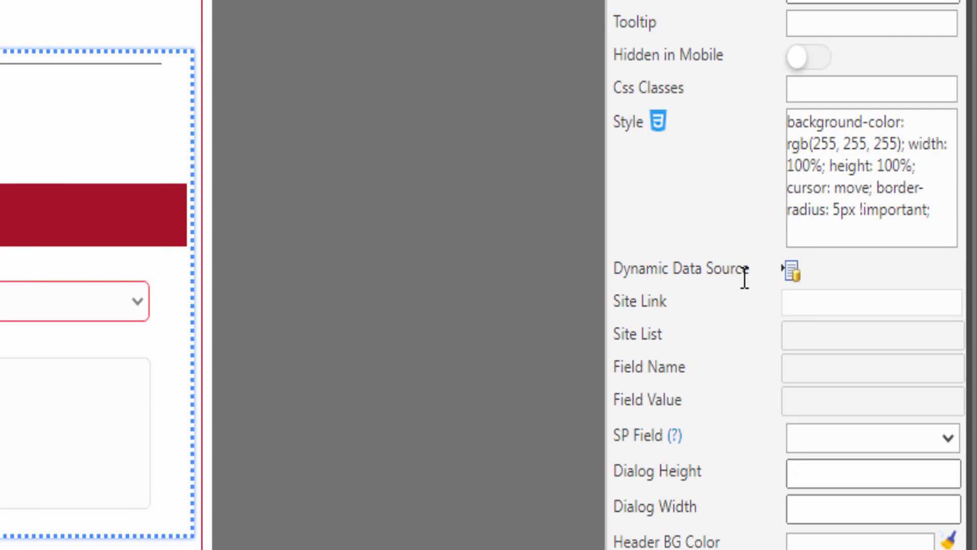
- Set the lookup's dynamic data source to the Employee Data list with Employee Name as the field name
left_click(791, 270)
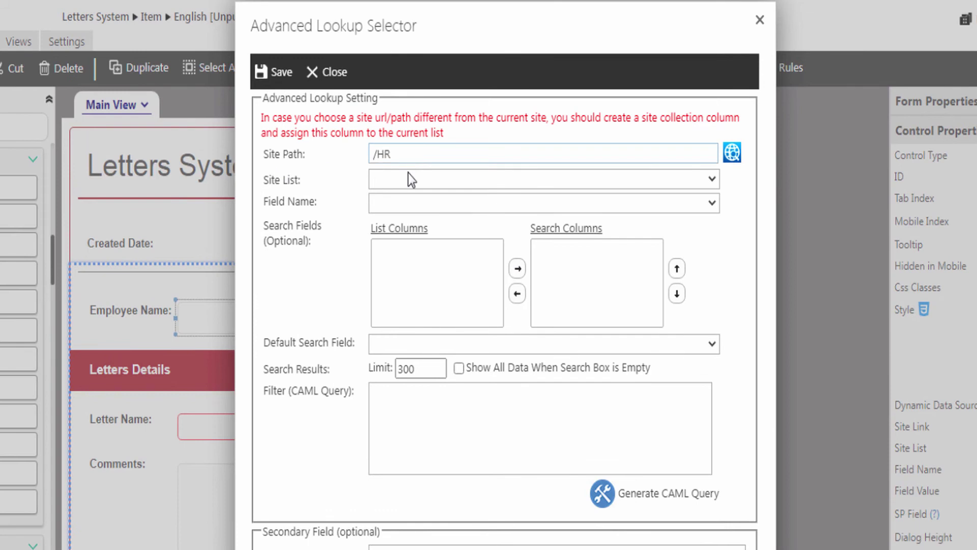
left_click(395, 181)
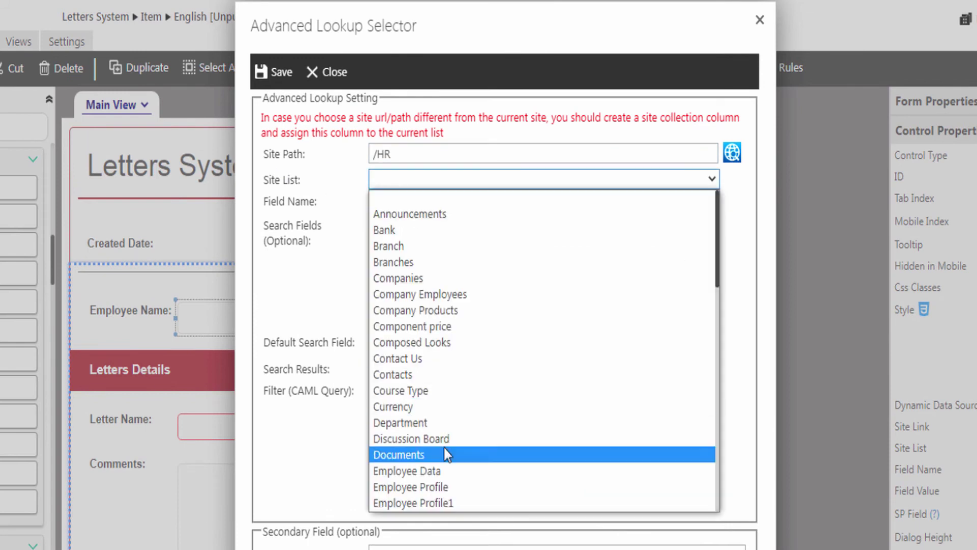
left_click(438, 471)
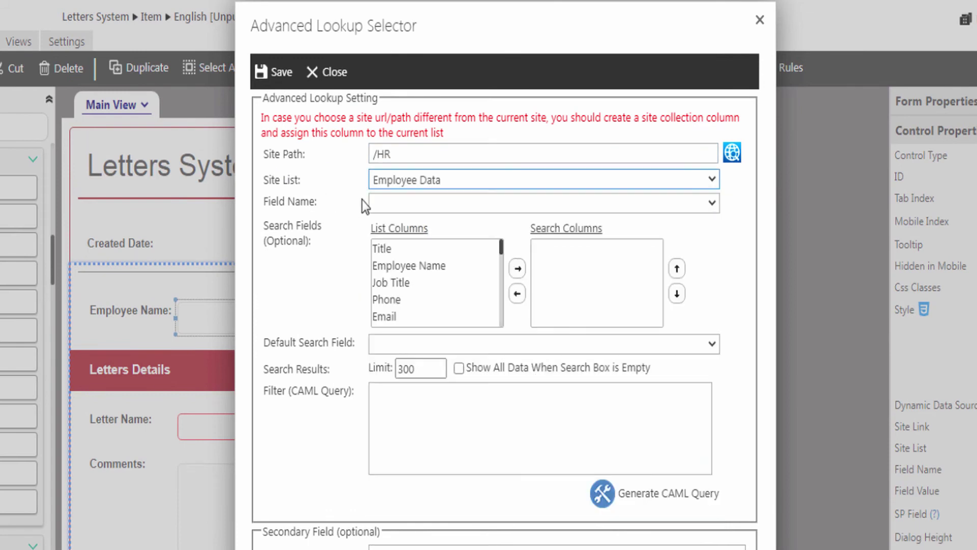
left_click(389, 204)
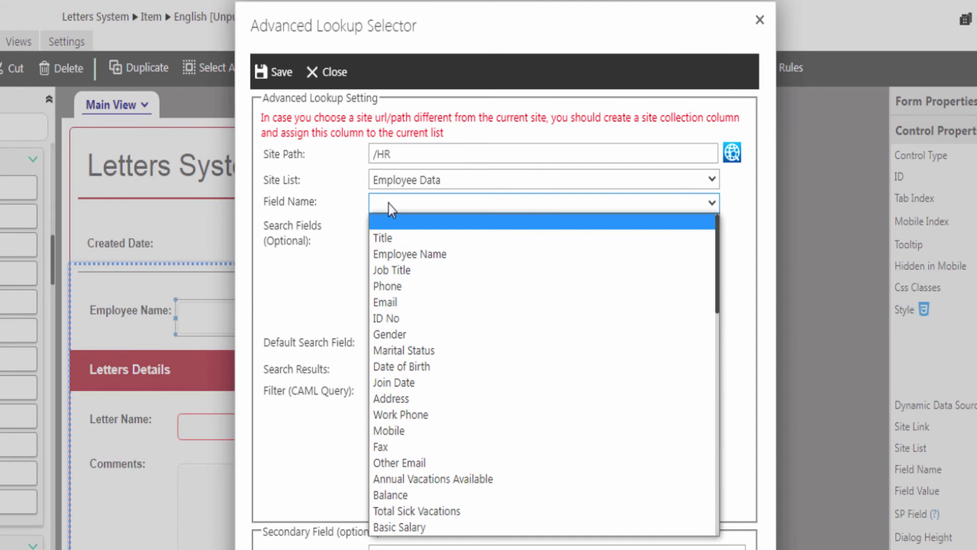
left_click(413, 255)
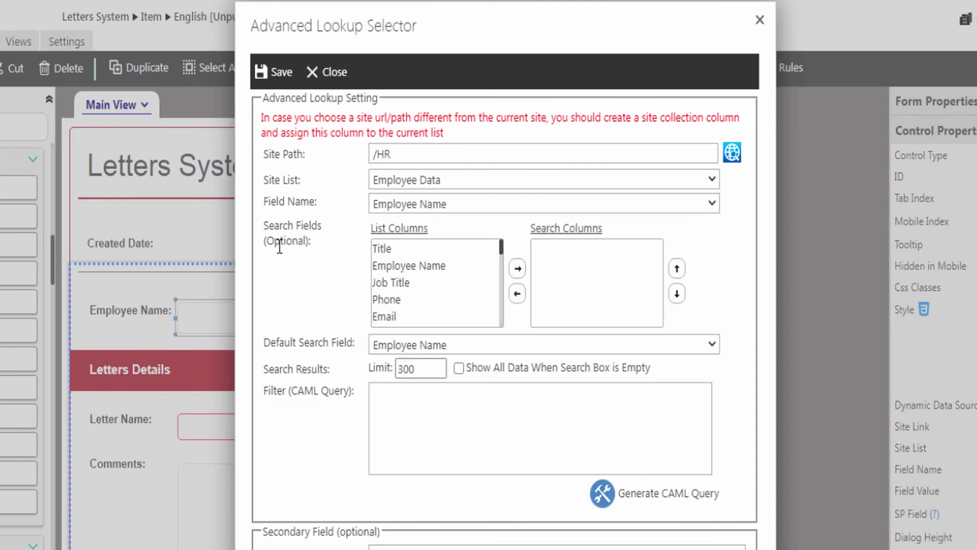
- Add Employee Name, Job Title, Phone and ID No as search columns and move ID No up to second place
left_click_drag(401, 270, 396, 298)
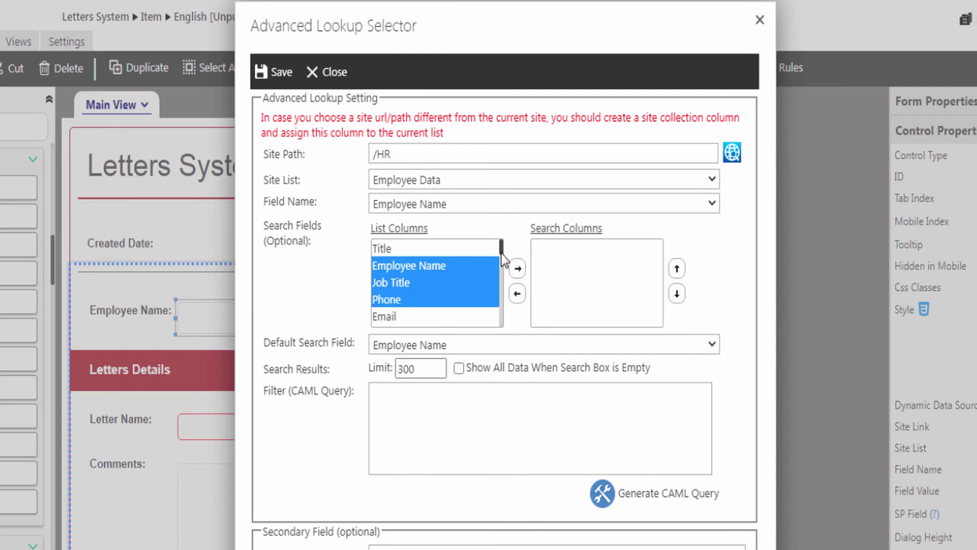
scroll(491, 257, "down", 1)
left_click(396, 298, "ctrl")
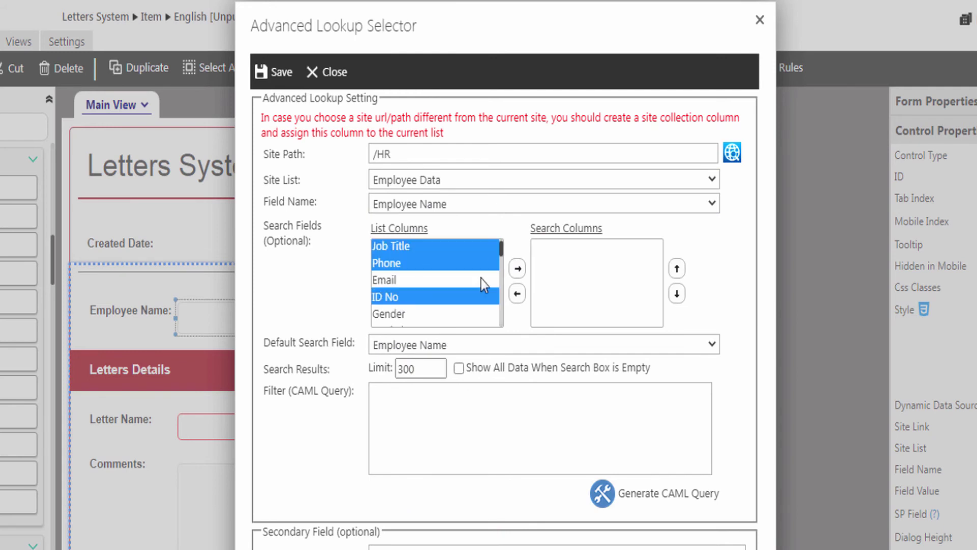
left_click(518, 268)
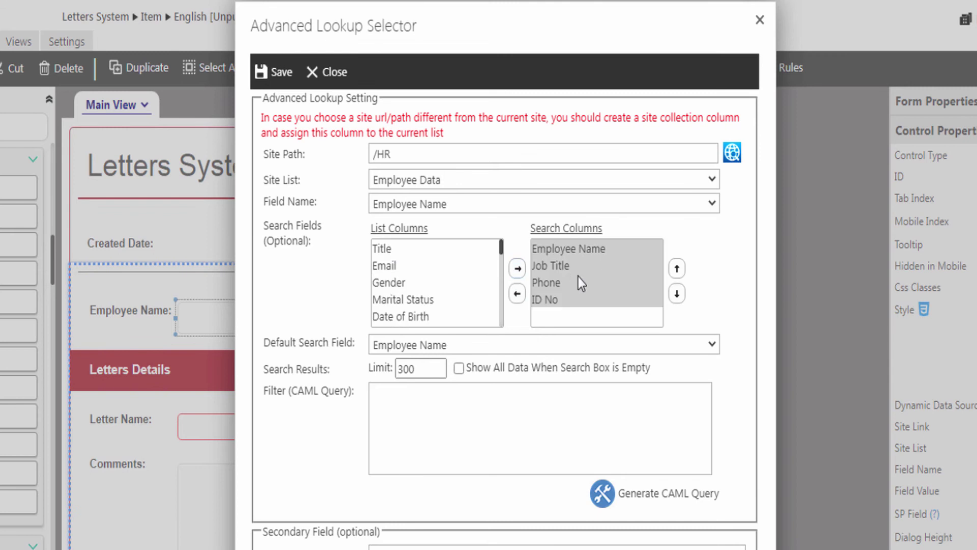
left_click(548, 301)
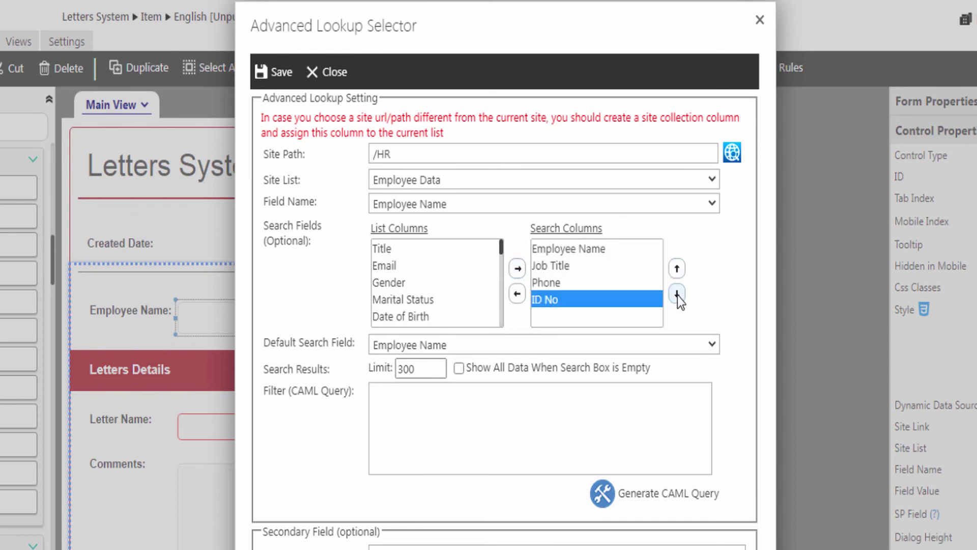
left_click(677, 268)
left_click(677, 269)
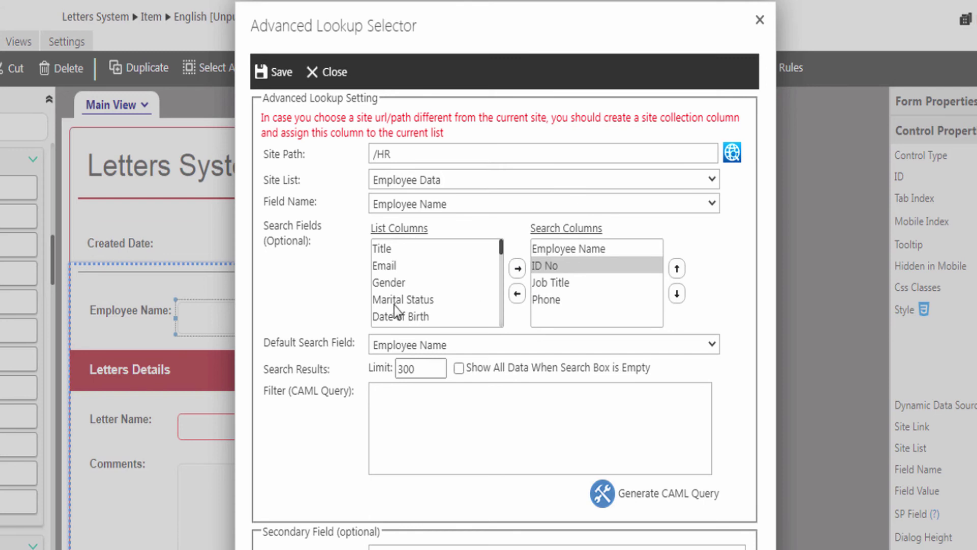
- Choose Employee Name as default search field, enable Show All Data When Search Box is Empty, and save the lookup settings
left_click(409, 345)
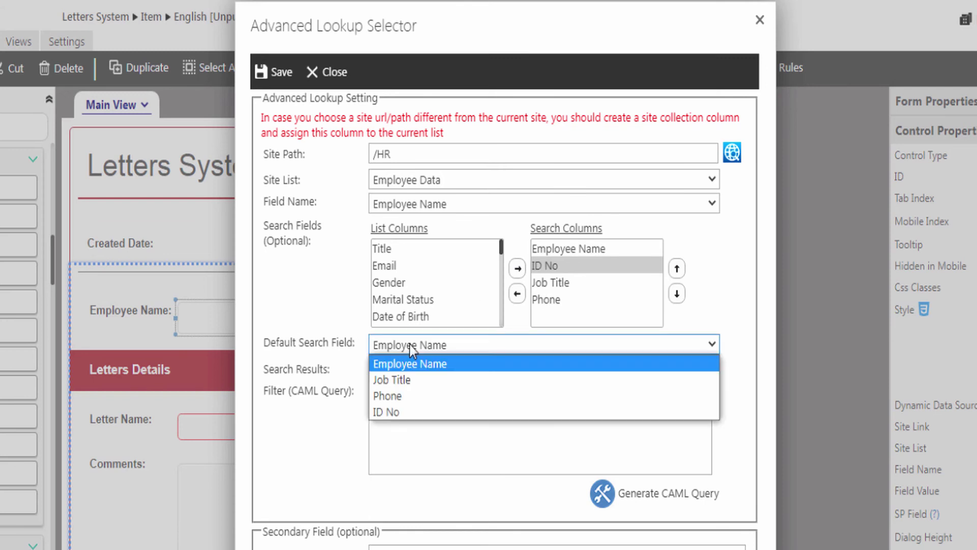
left_click(388, 365)
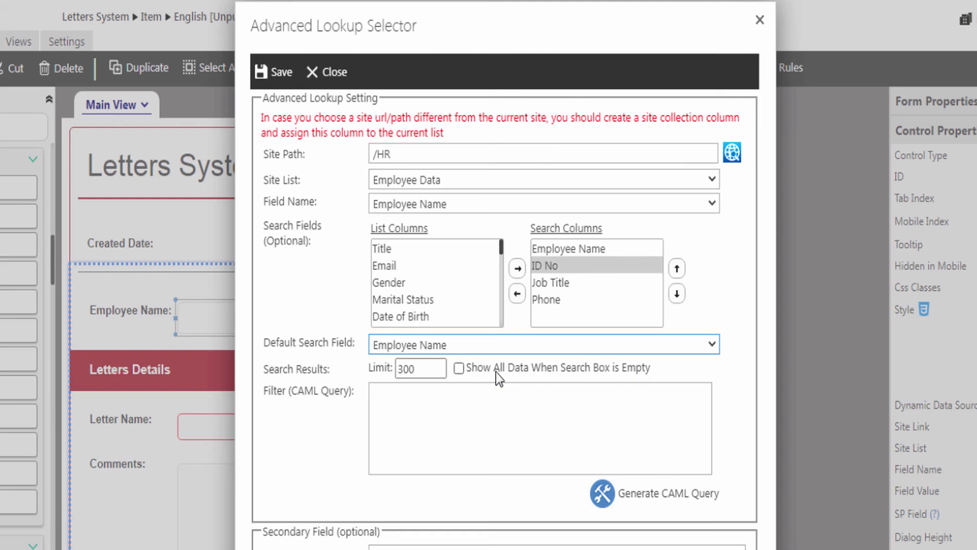
left_click(460, 371)
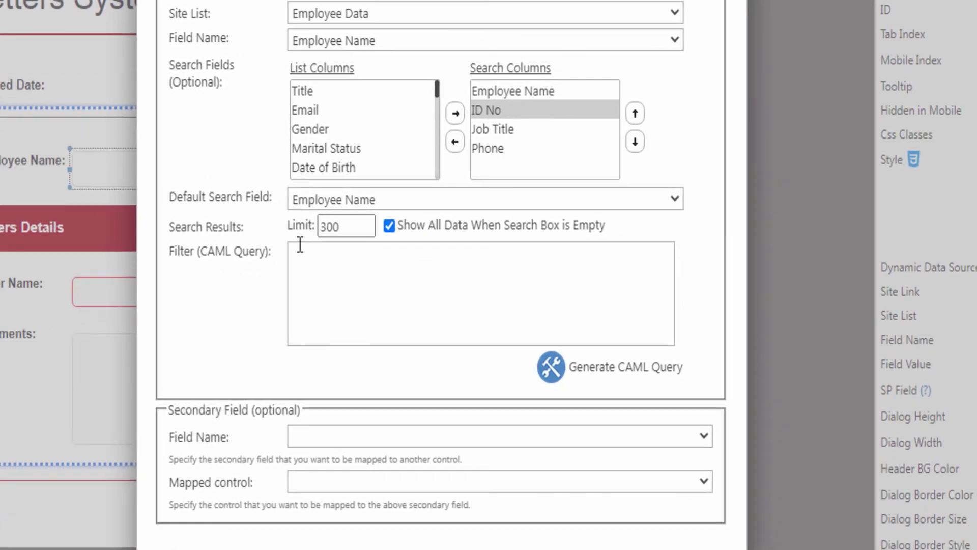
left_click(337, 270)
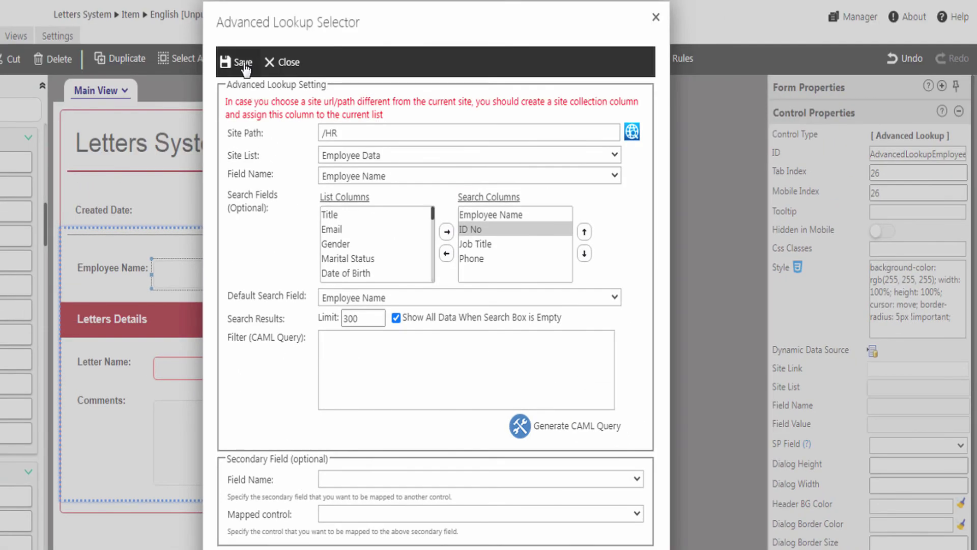
left_click(244, 63)
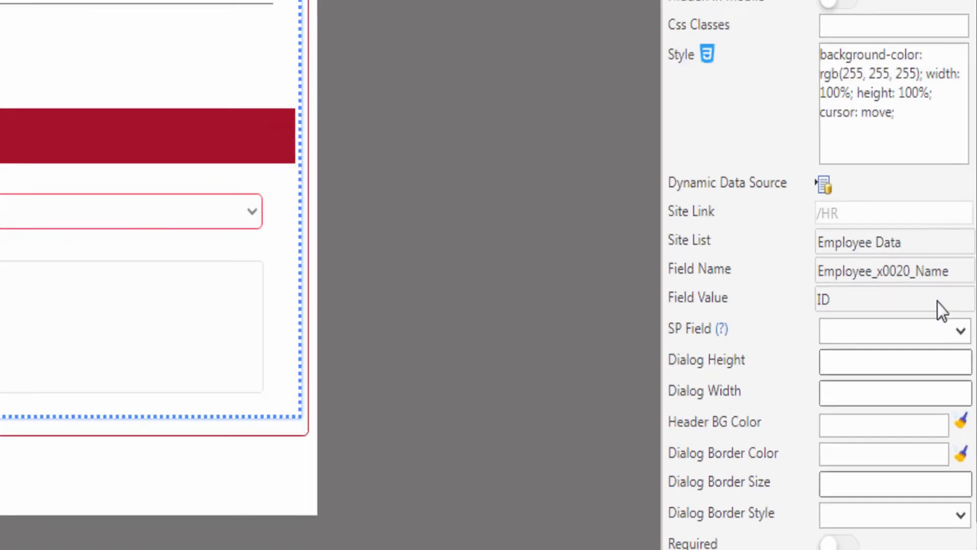
- Map the lookup control to the Employee Name SP Field
scroll(655, 217, "down", 2)
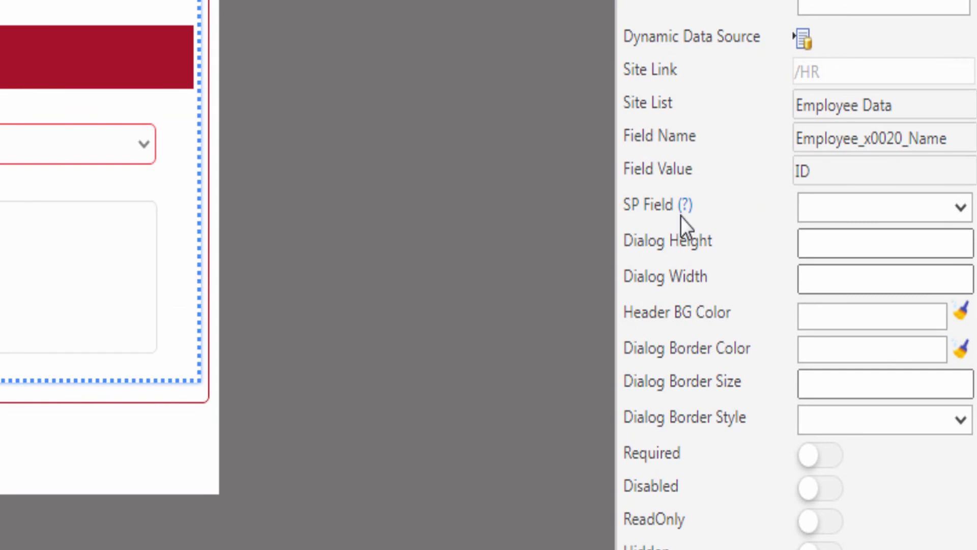
left_click(836, 208)
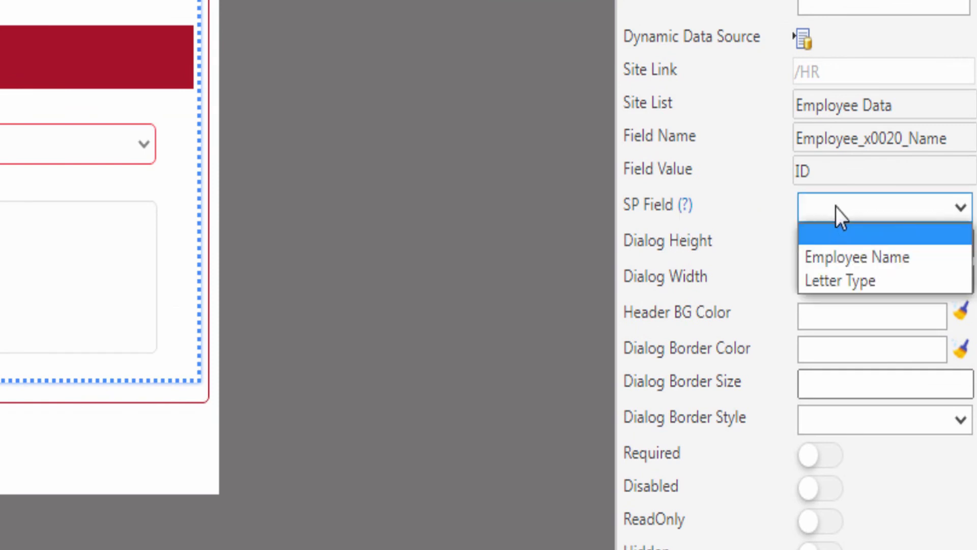
left_click(823, 255)
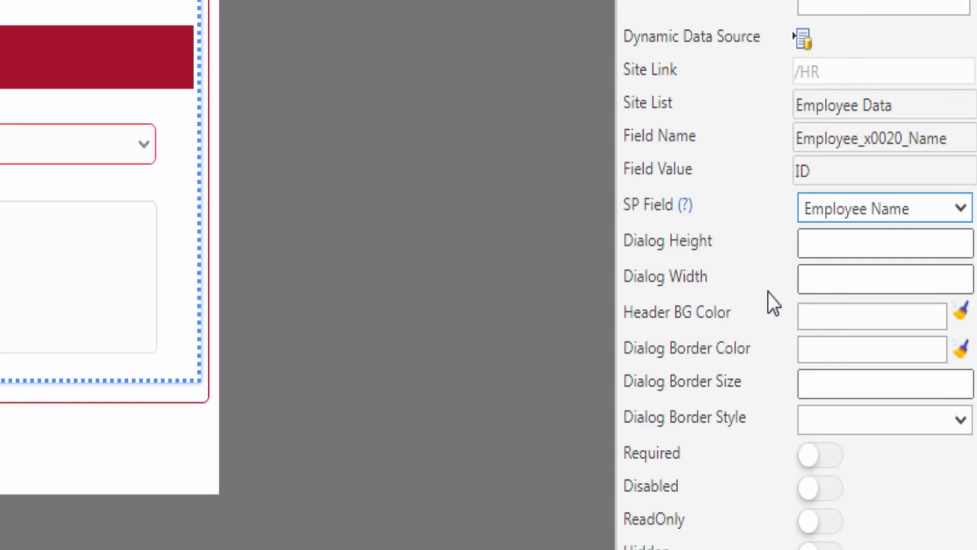
- Set the lookup dialog's header background color to FCEFED
left_click(811, 321)
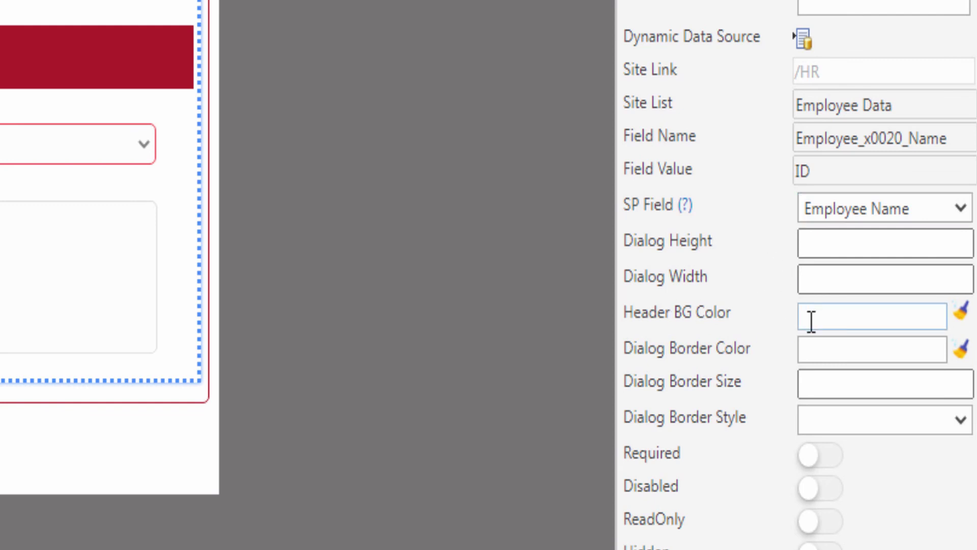
left_click(920, 355)
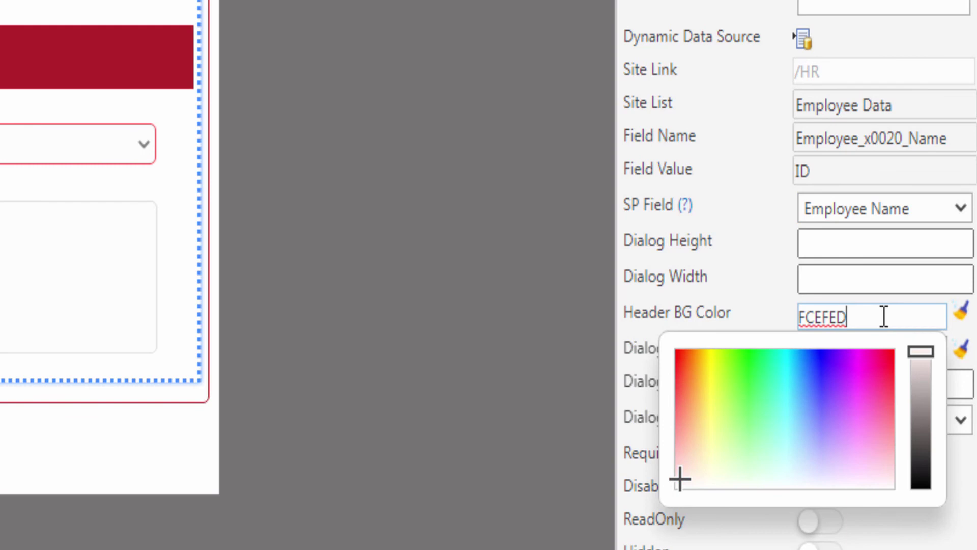
- Give the lookup dialog a solid border of color 000000 and size 1, and make the control required
left_click(844, 350)
left_click(928, 487)
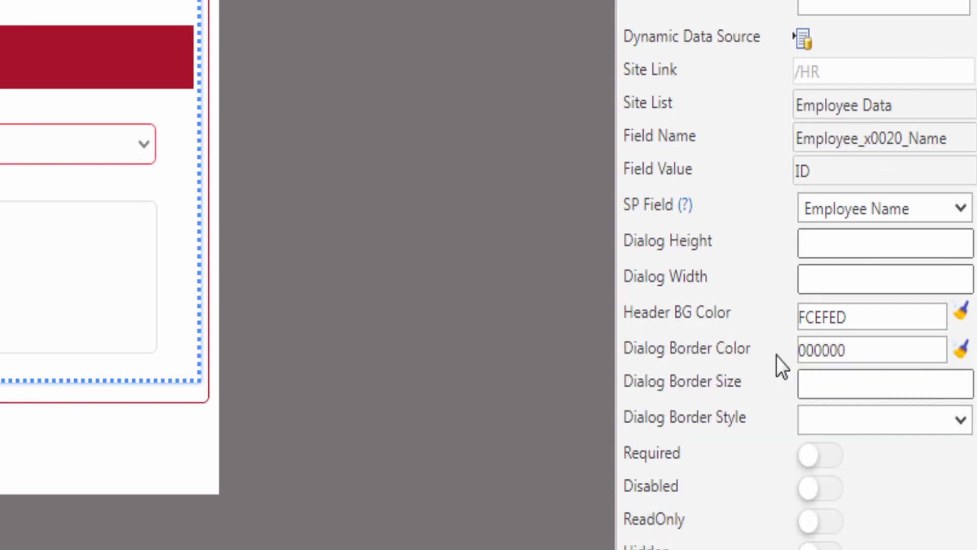
left_click(835, 386)
type("1")
left_click(826, 422)
left_click(825, 394)
left_click(835, 458)
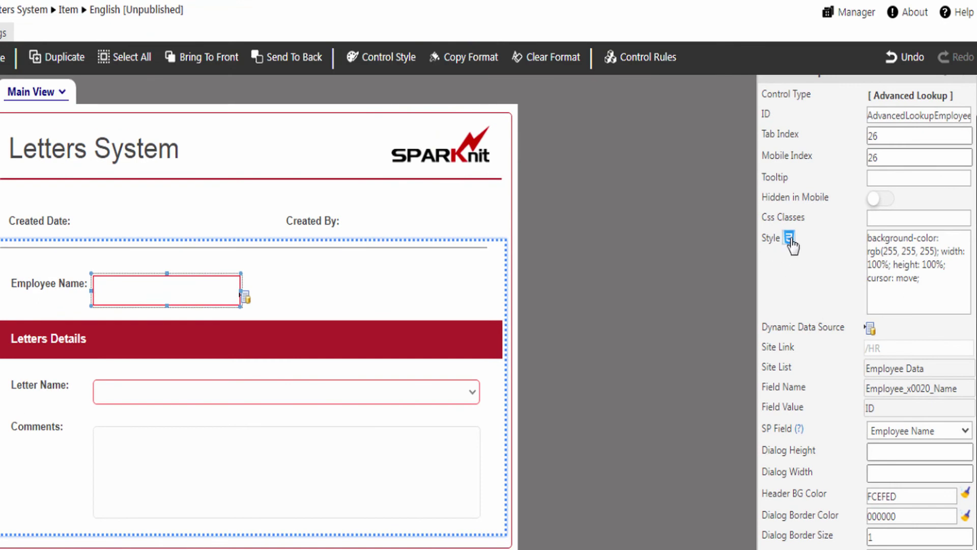
- Round the lookup control's corners with a border radius of 5 in the Style Builder
left_click(788, 238)
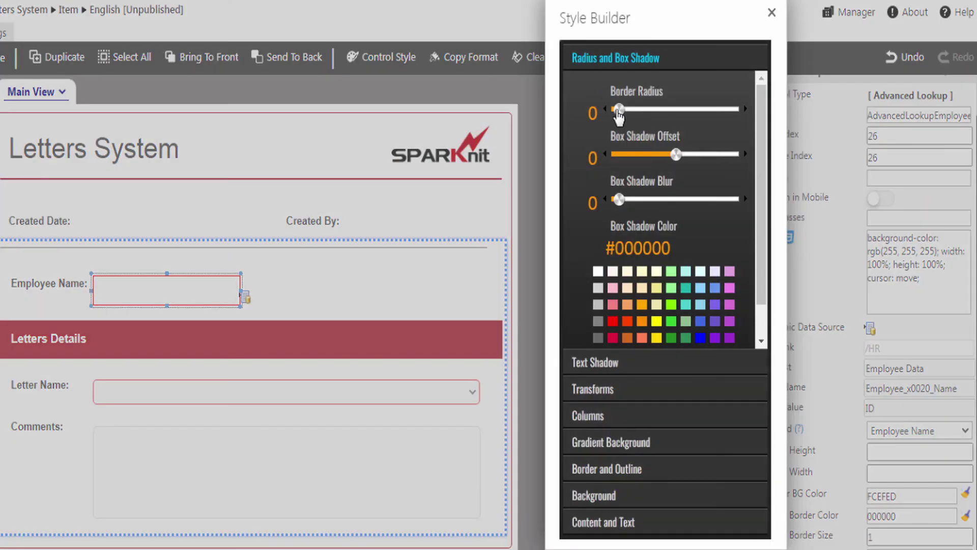
left_click_drag(619, 109, 631, 109)
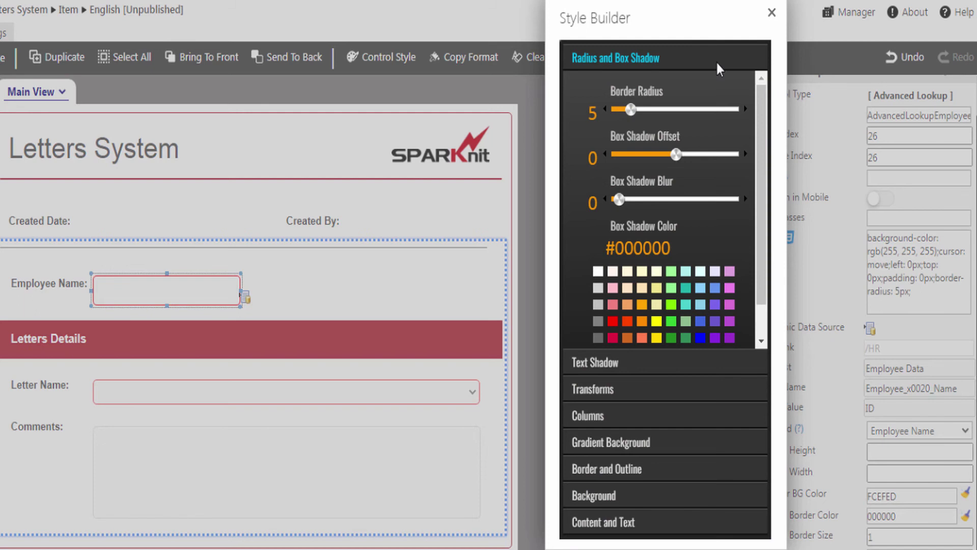
left_click(771, 13)
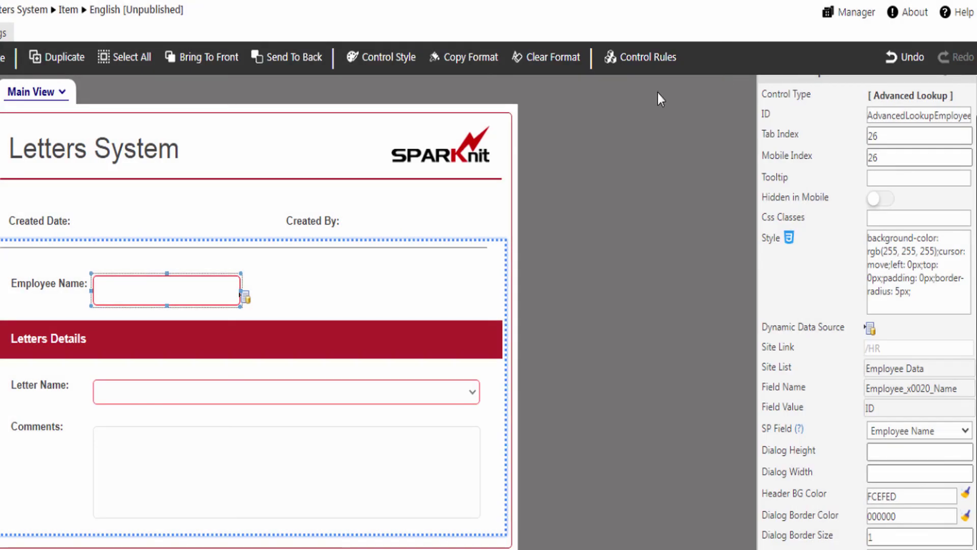
- Examine the rule options available for the lookup control in the Rule Manager and leave without saving a rule
left_click(640, 63)
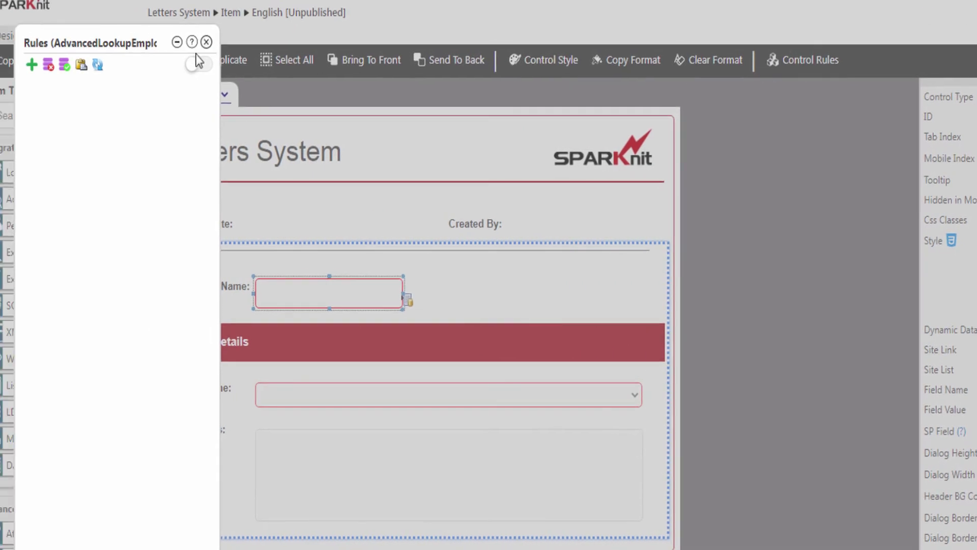
left_click(32, 65)
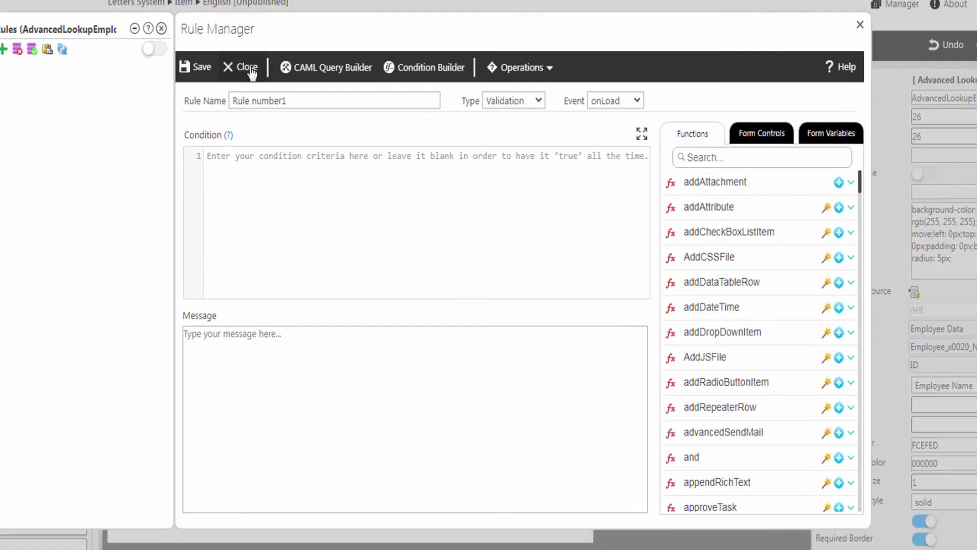
left_click(249, 70)
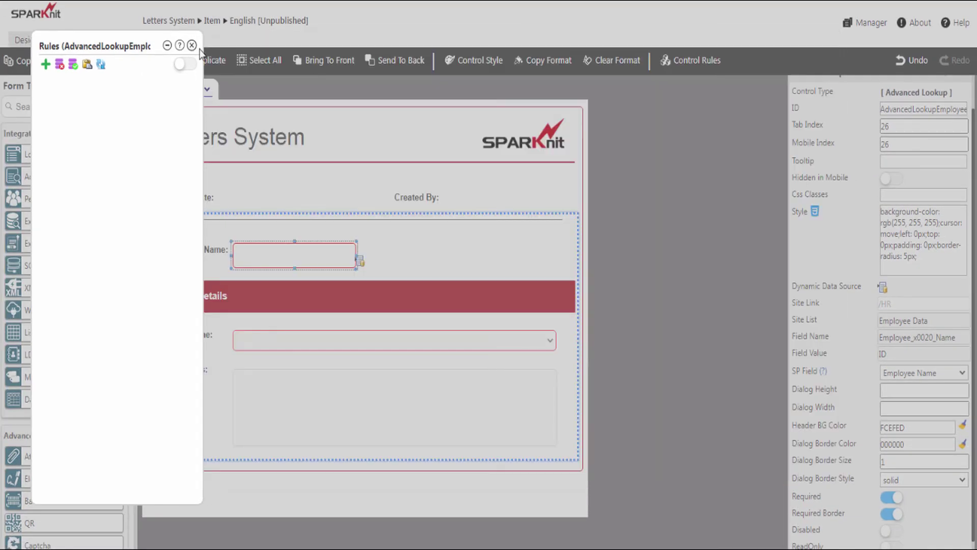
left_click(161, 28)
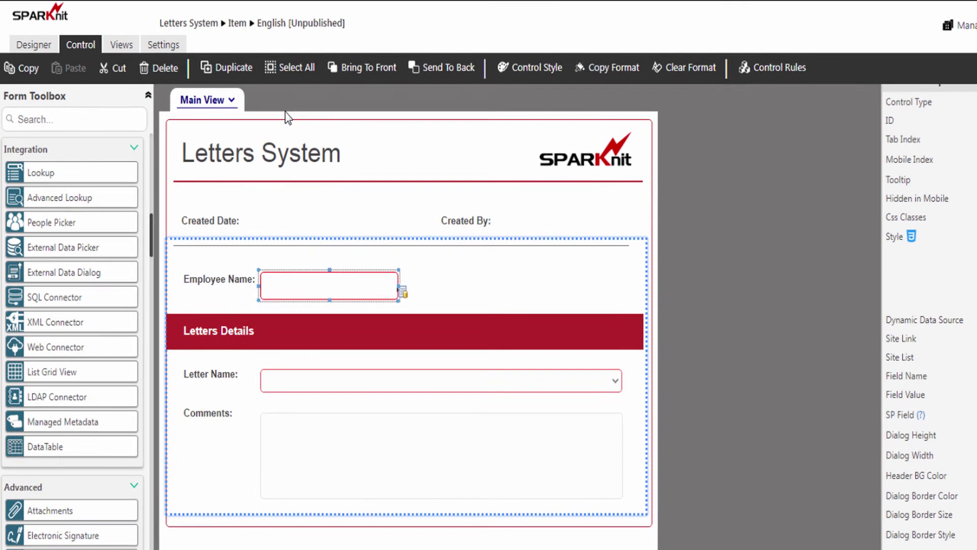
- Publish the form on the Item content type and dismiss the confirmation
left_click(21, 49)
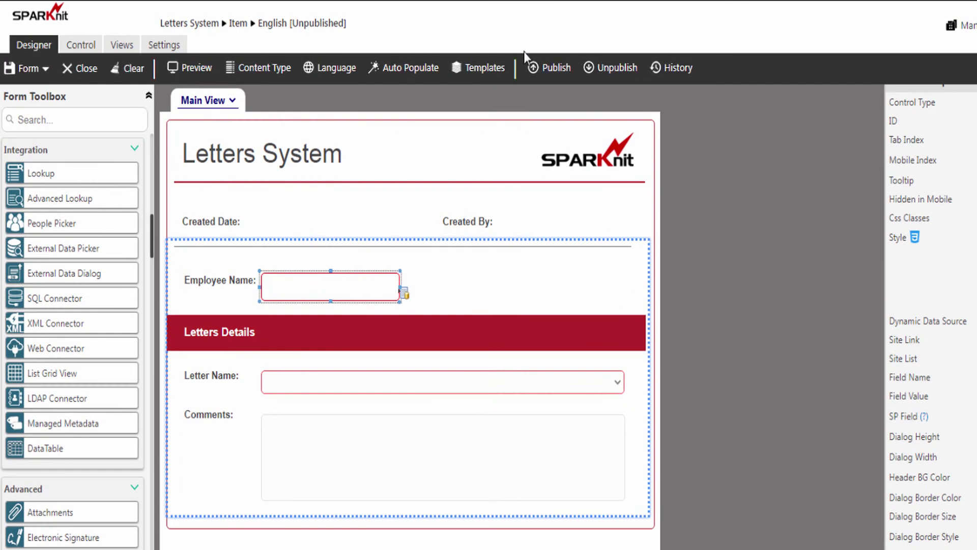
left_click(554, 71)
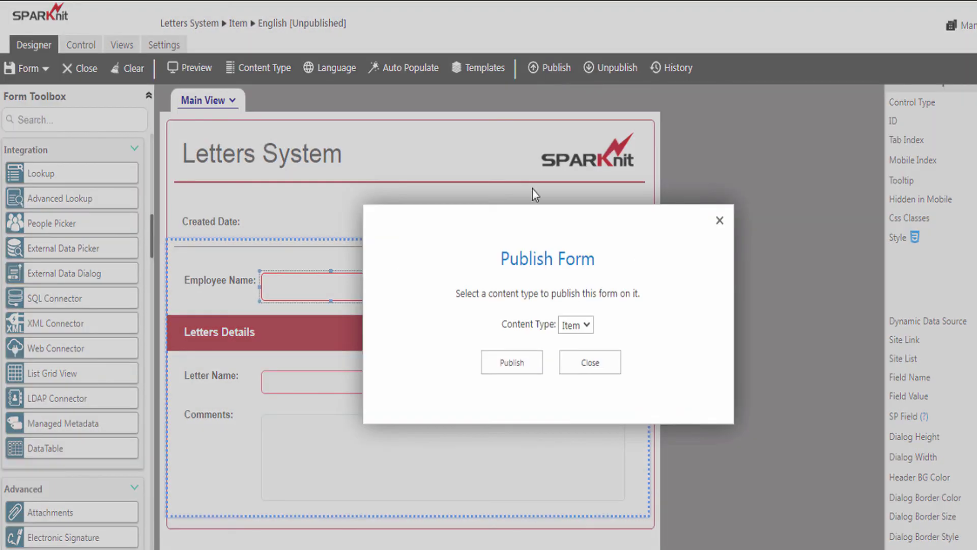
left_click(513, 362)
left_click(548, 399)
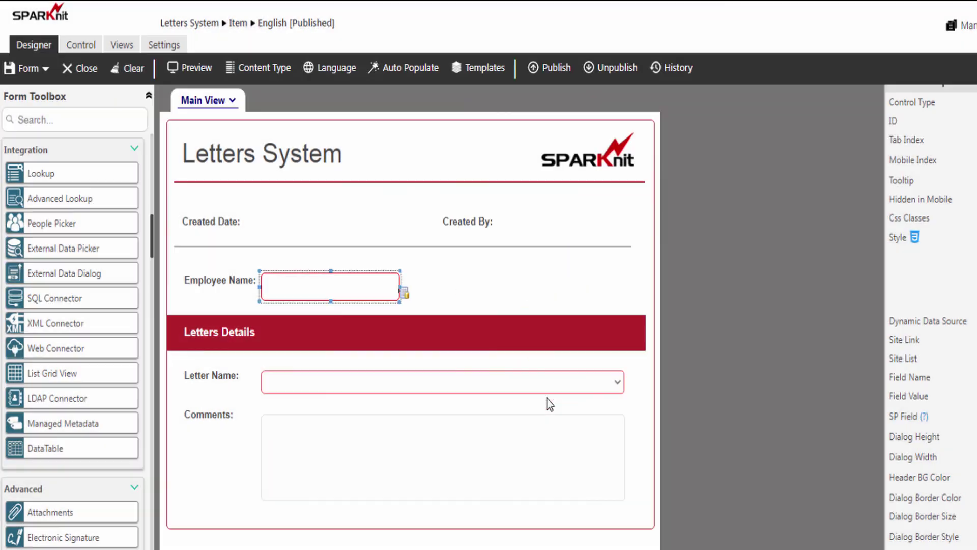
- Start a new item in the Letters System list and open its Employee Name search dialog
left_click(194, 26)
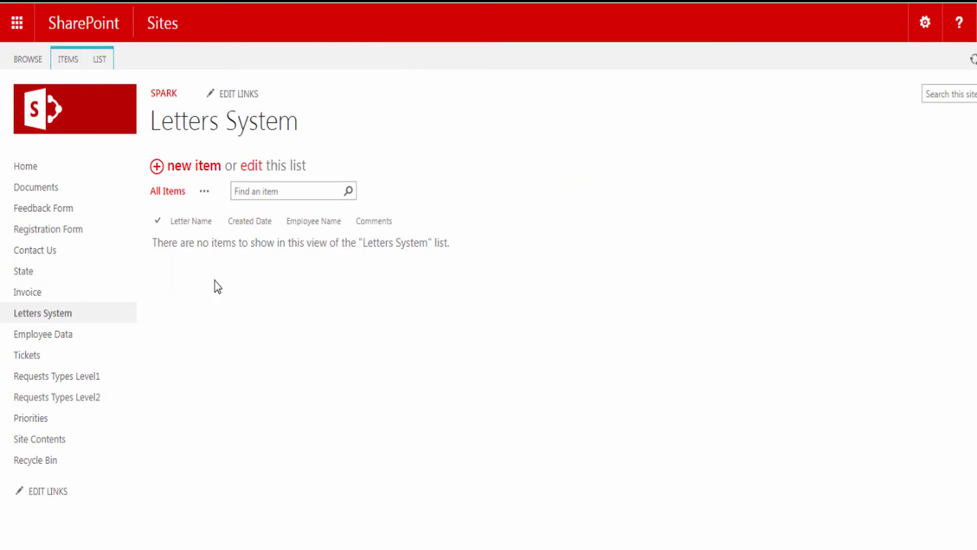
left_click(189, 171)
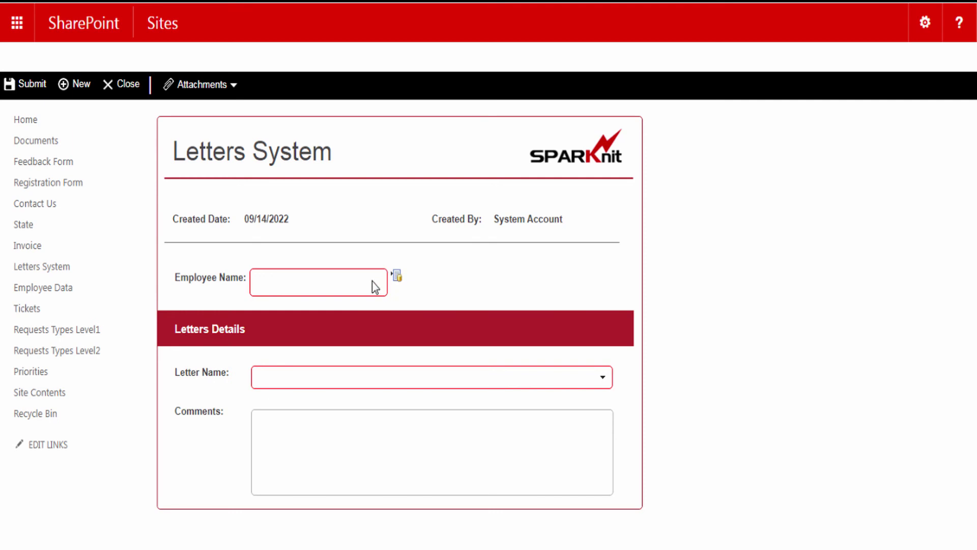
left_click(397, 276)
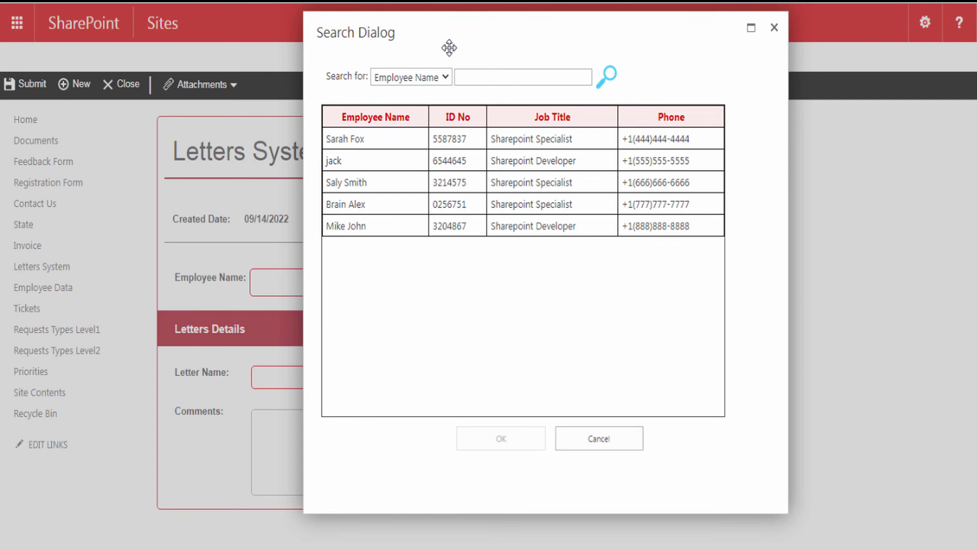
- Check the available search fields and search the employees by Employee Name for "m"
left_click(412, 81)
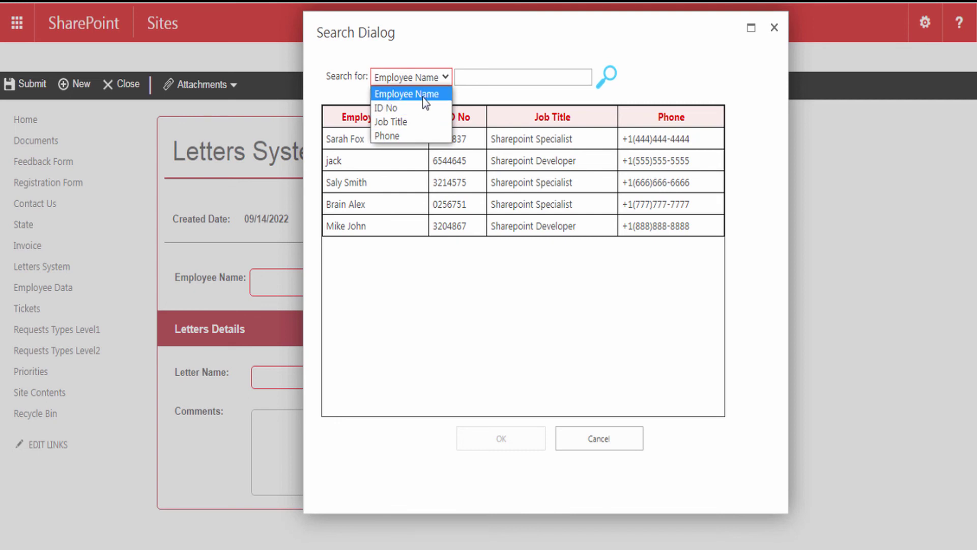
left_click(469, 94)
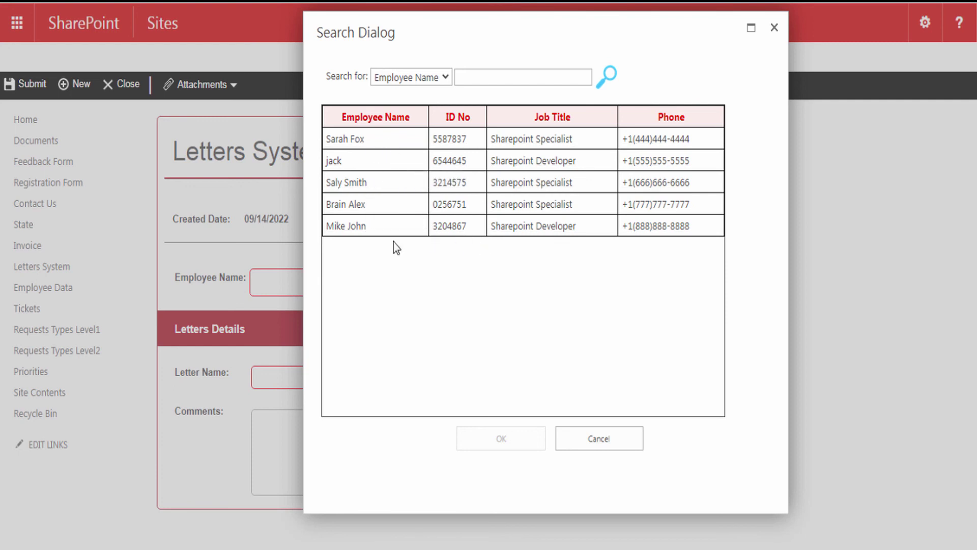
left_click(396, 79)
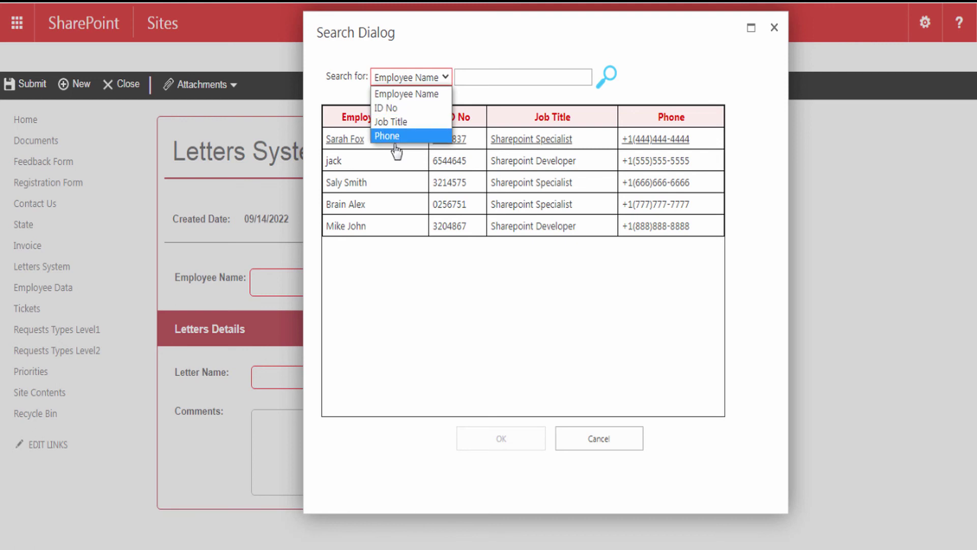
left_click(402, 93)
left_click(469, 82)
type("m")
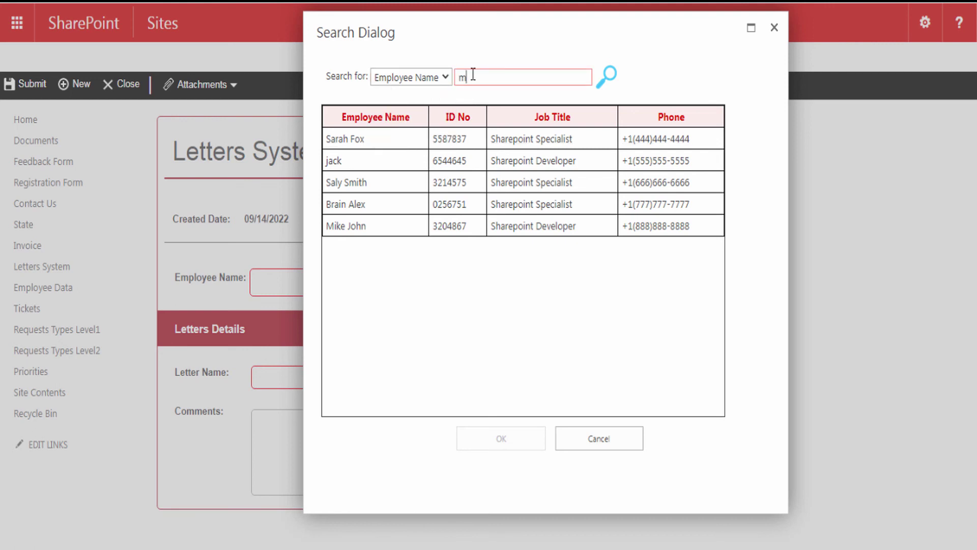
left_click(607, 75)
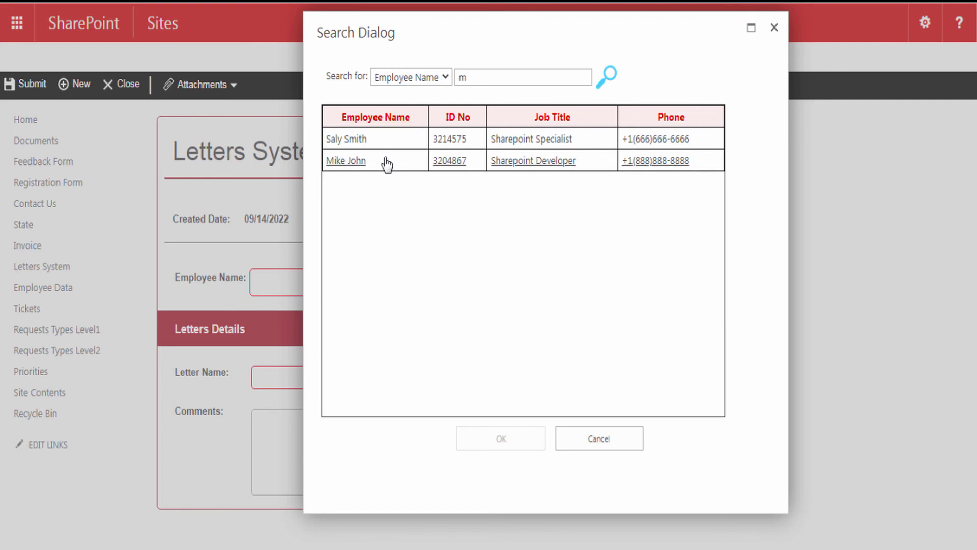
- Sort the results by Employee Name, insert the first employee into the form and follow the inserted name's link
left_click(386, 120)
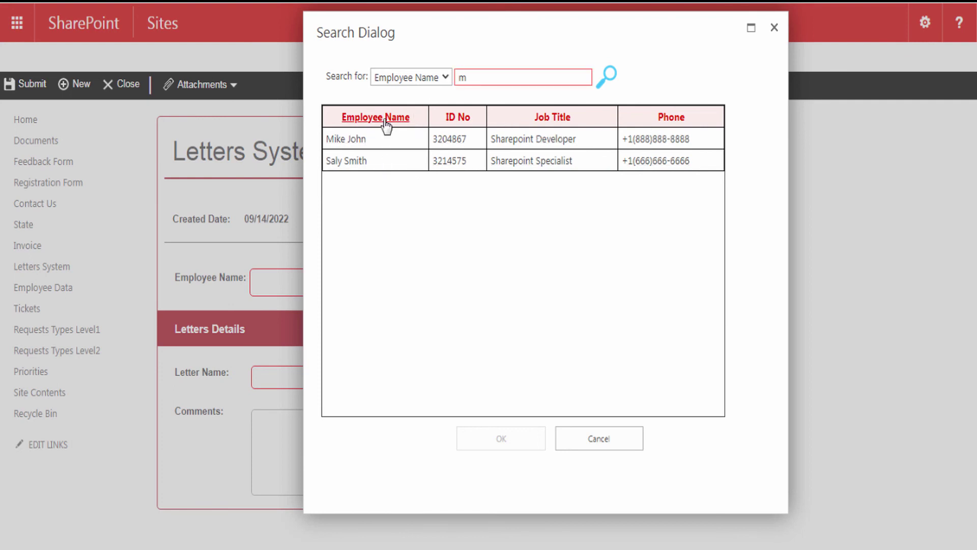
left_click(338, 144)
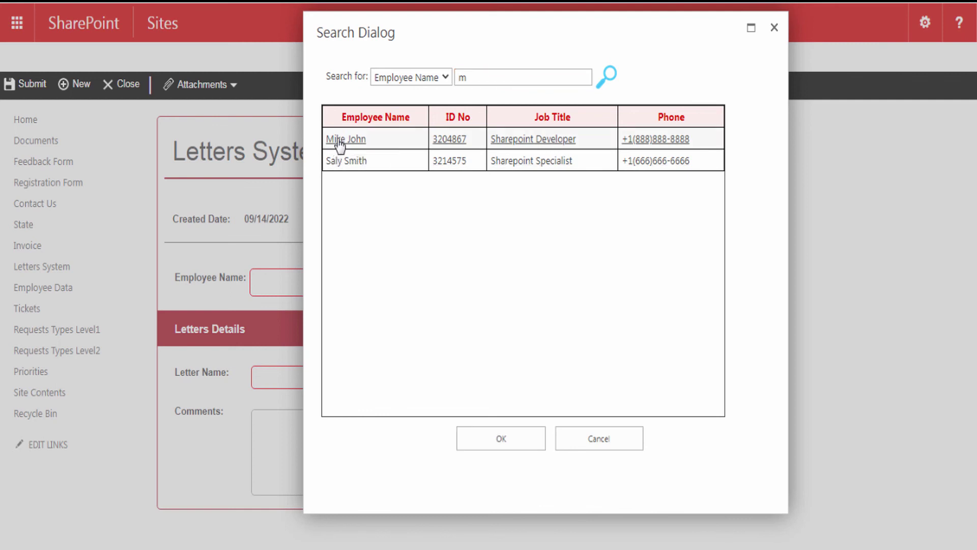
left_click(500, 438)
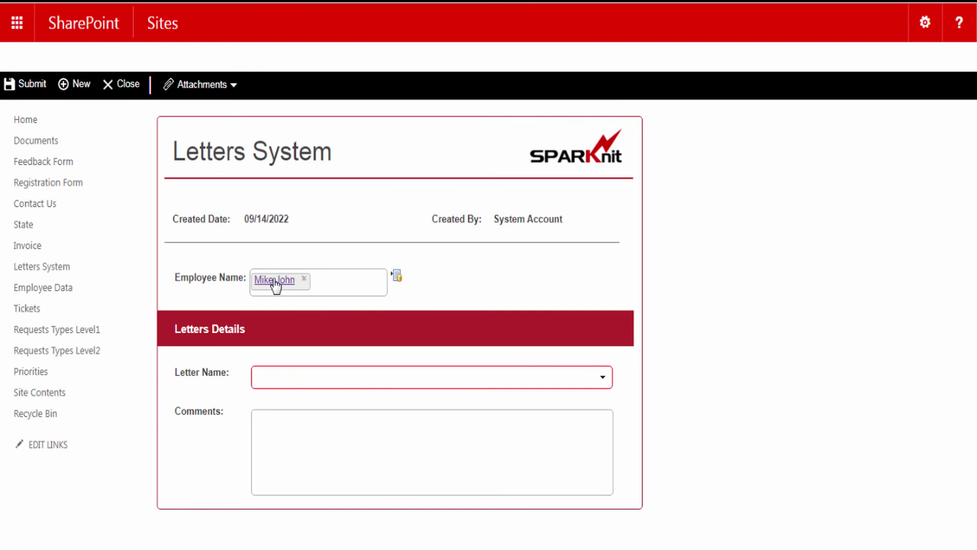
left_click(273, 281)
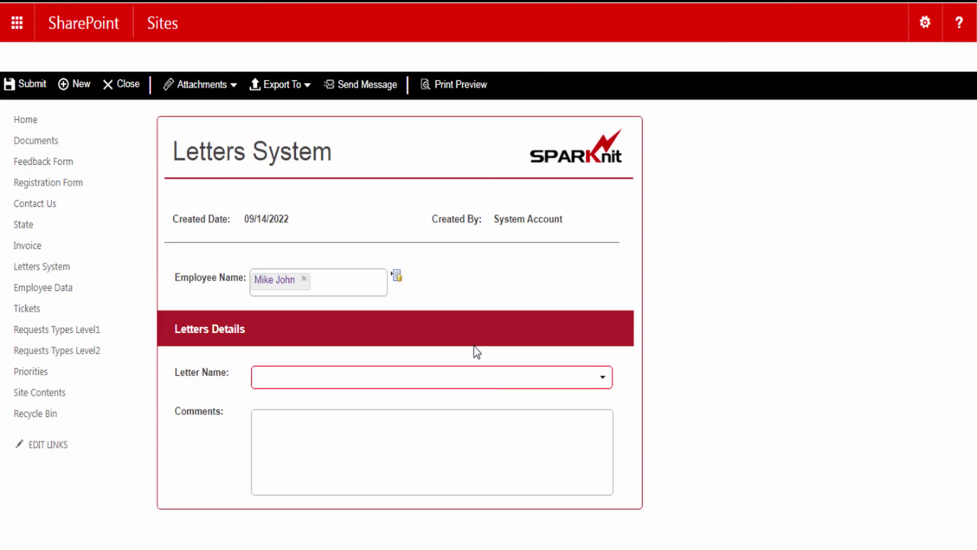
- Set the Letter Name to Bank Comment Letter and enter the comment "For Bank"
left_click(602, 377)
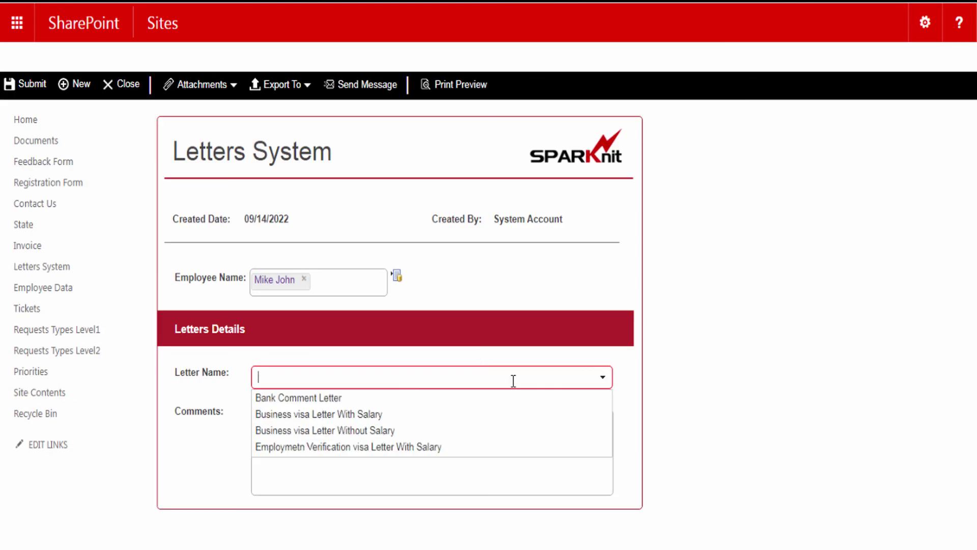
left_click(263, 397)
left_click(266, 430)
type("For Bank")
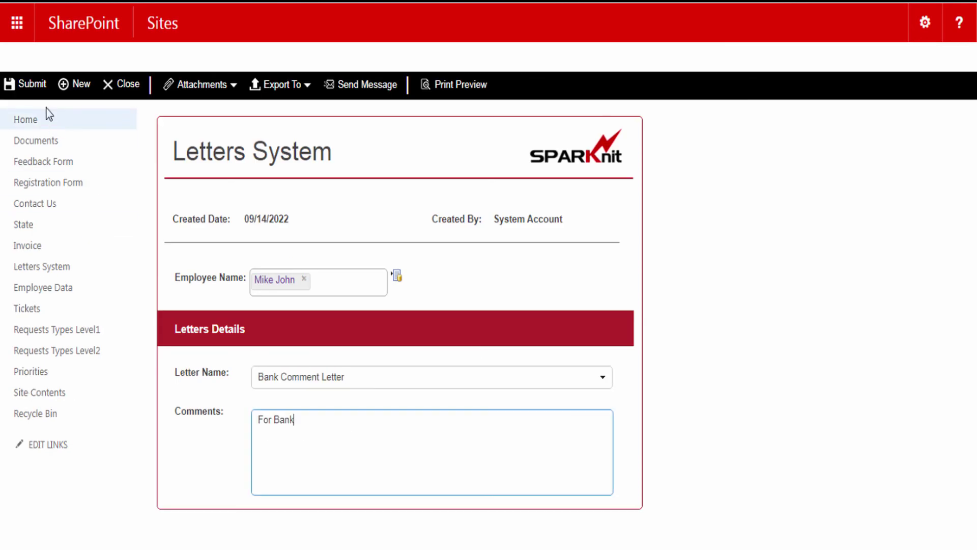
- Submit the form and reopen the saved Bank Comment Letter item from the list
left_click(31, 86)
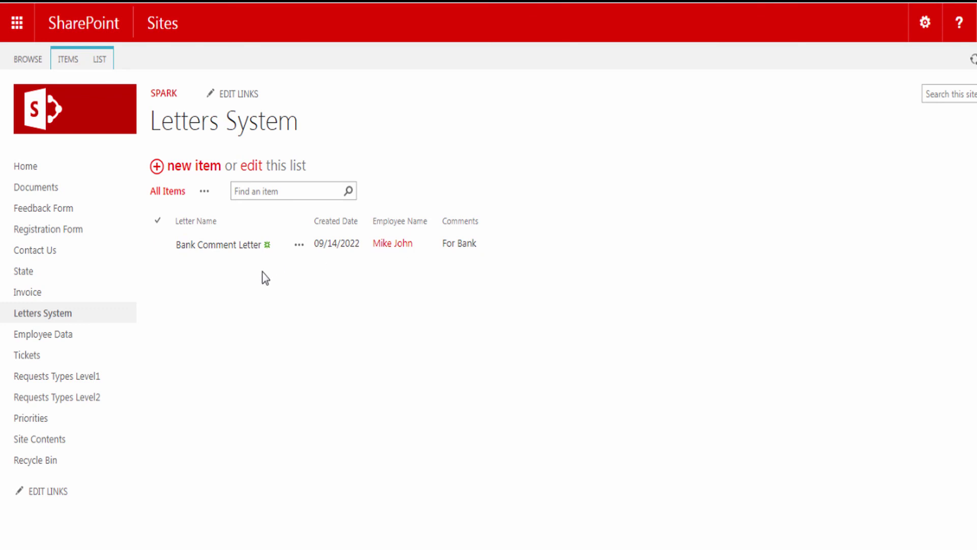
left_click(202, 247)
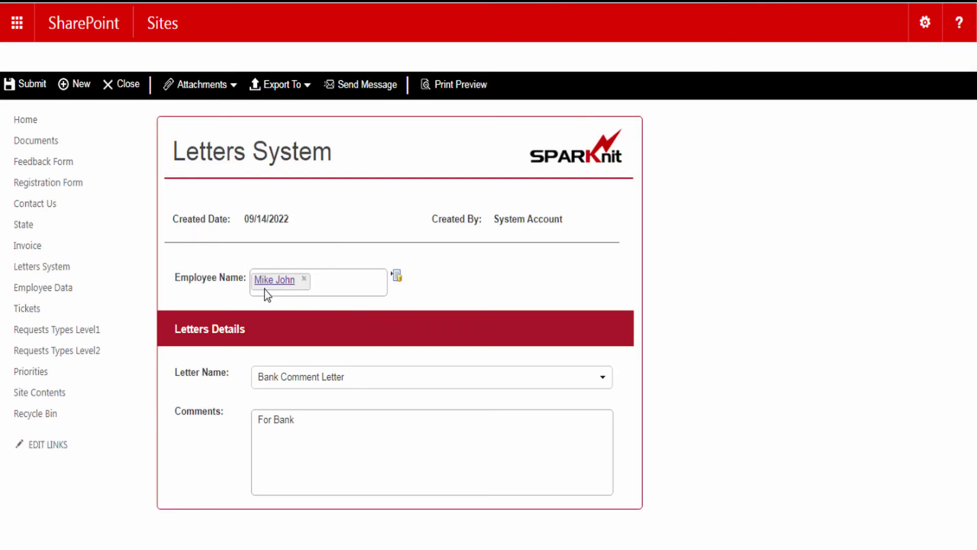